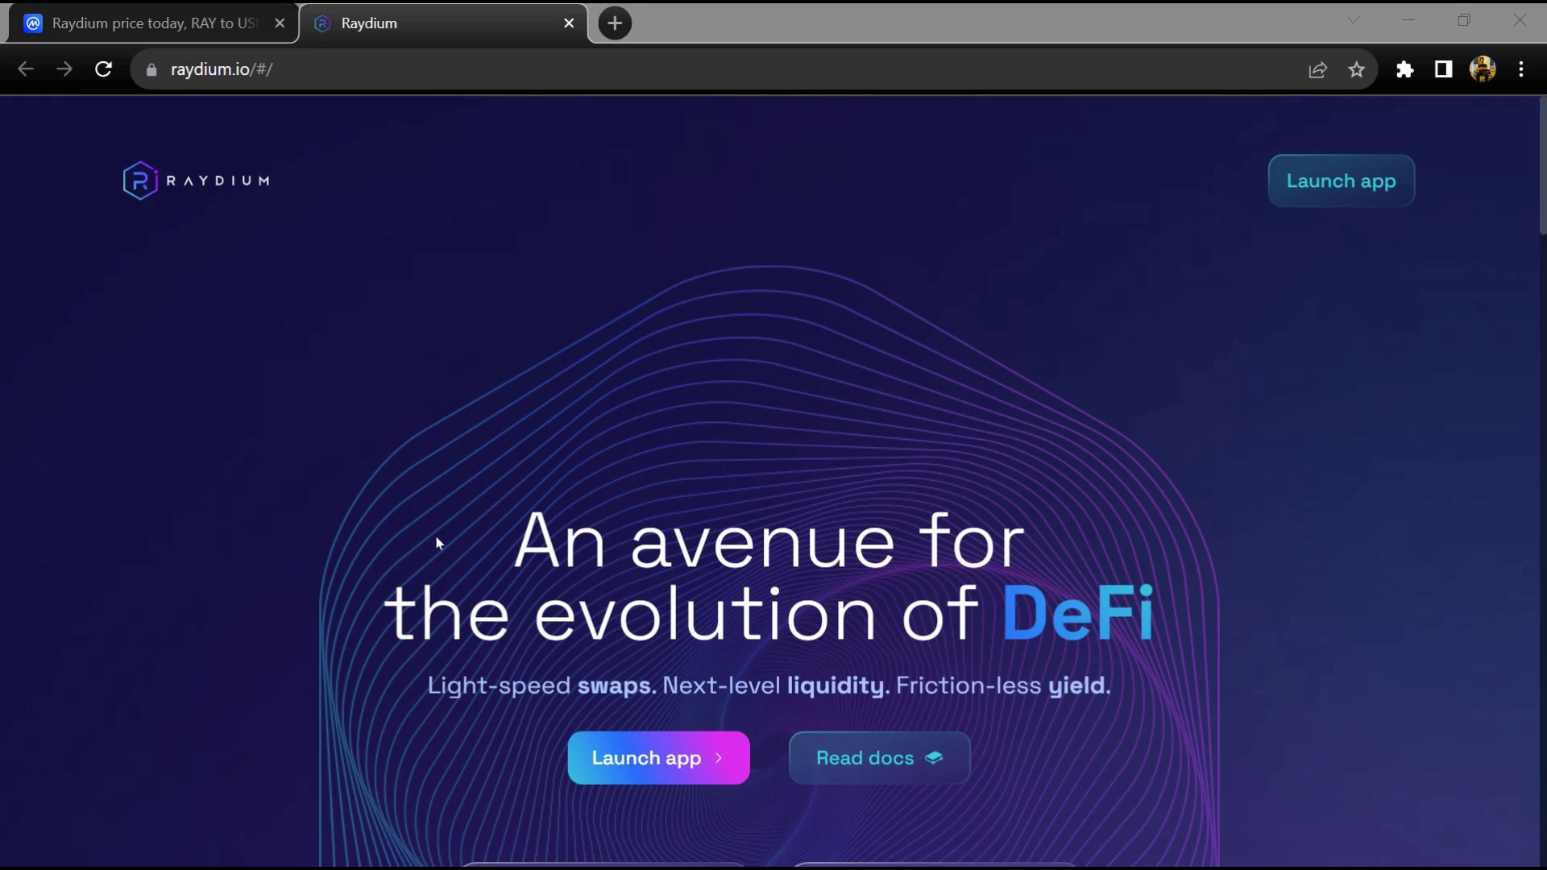
drag(514, 520, 1155, 605)
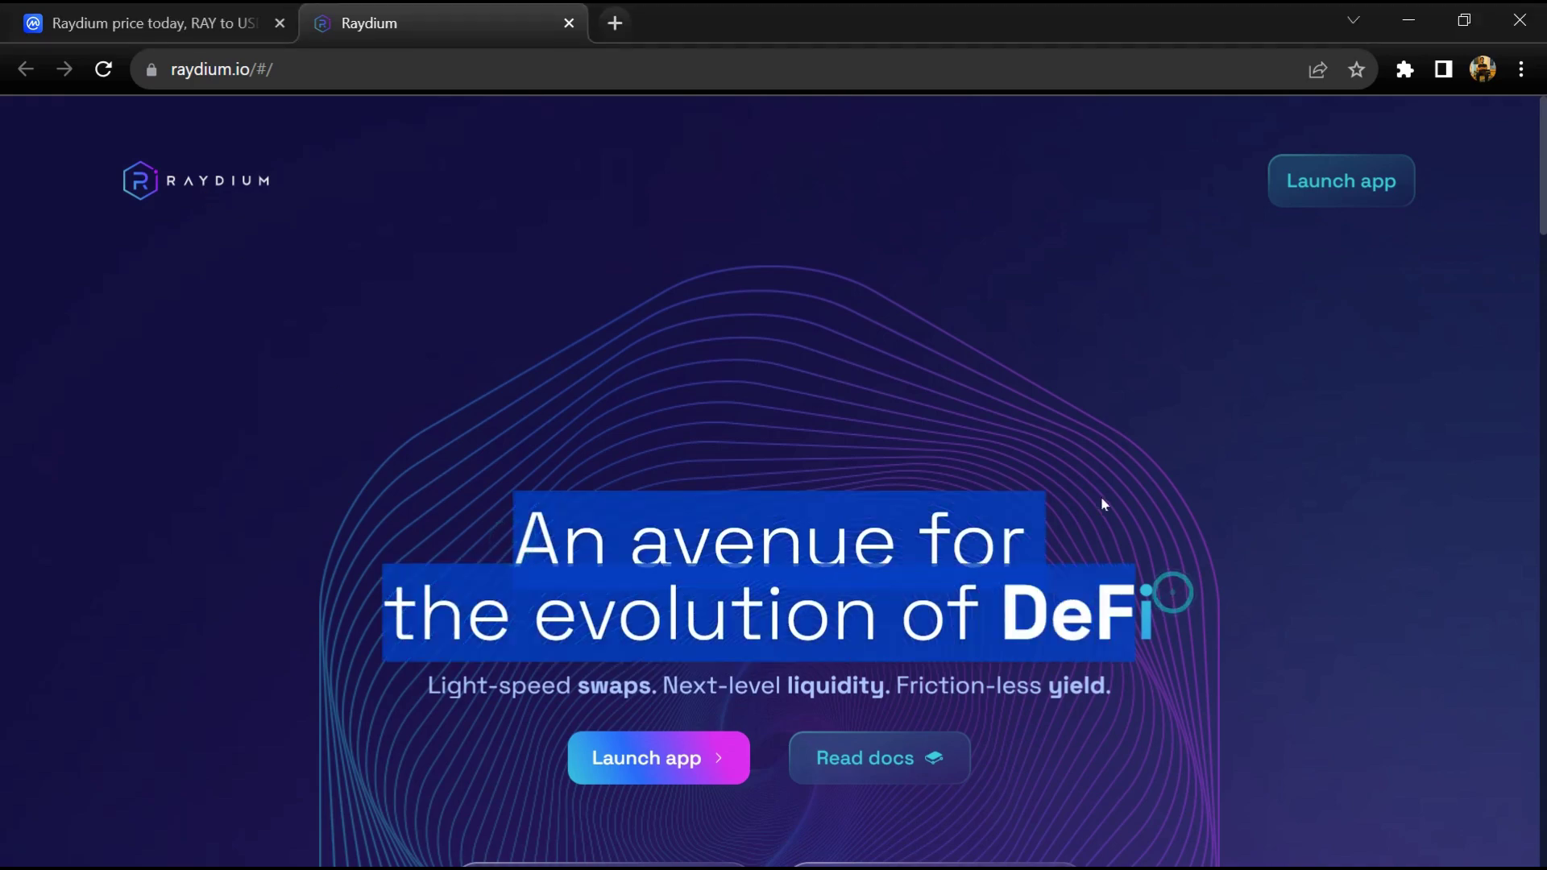
scroll(1102, 497, down, 3)
click(710, 388)
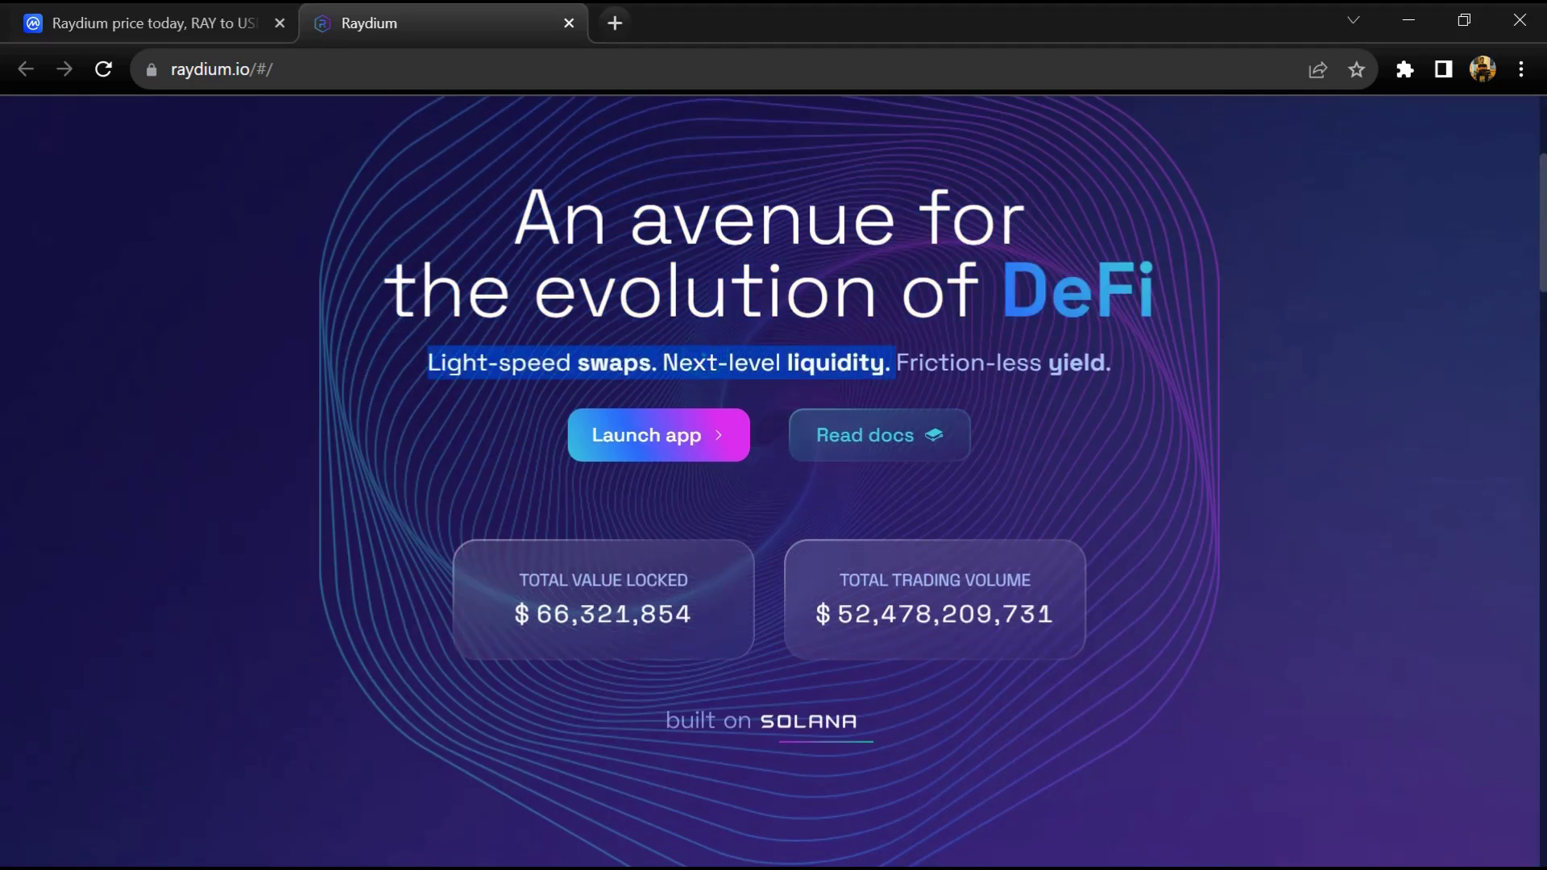
scroll(976, 386, down, 1)
scroll(975, 386, down, 3)
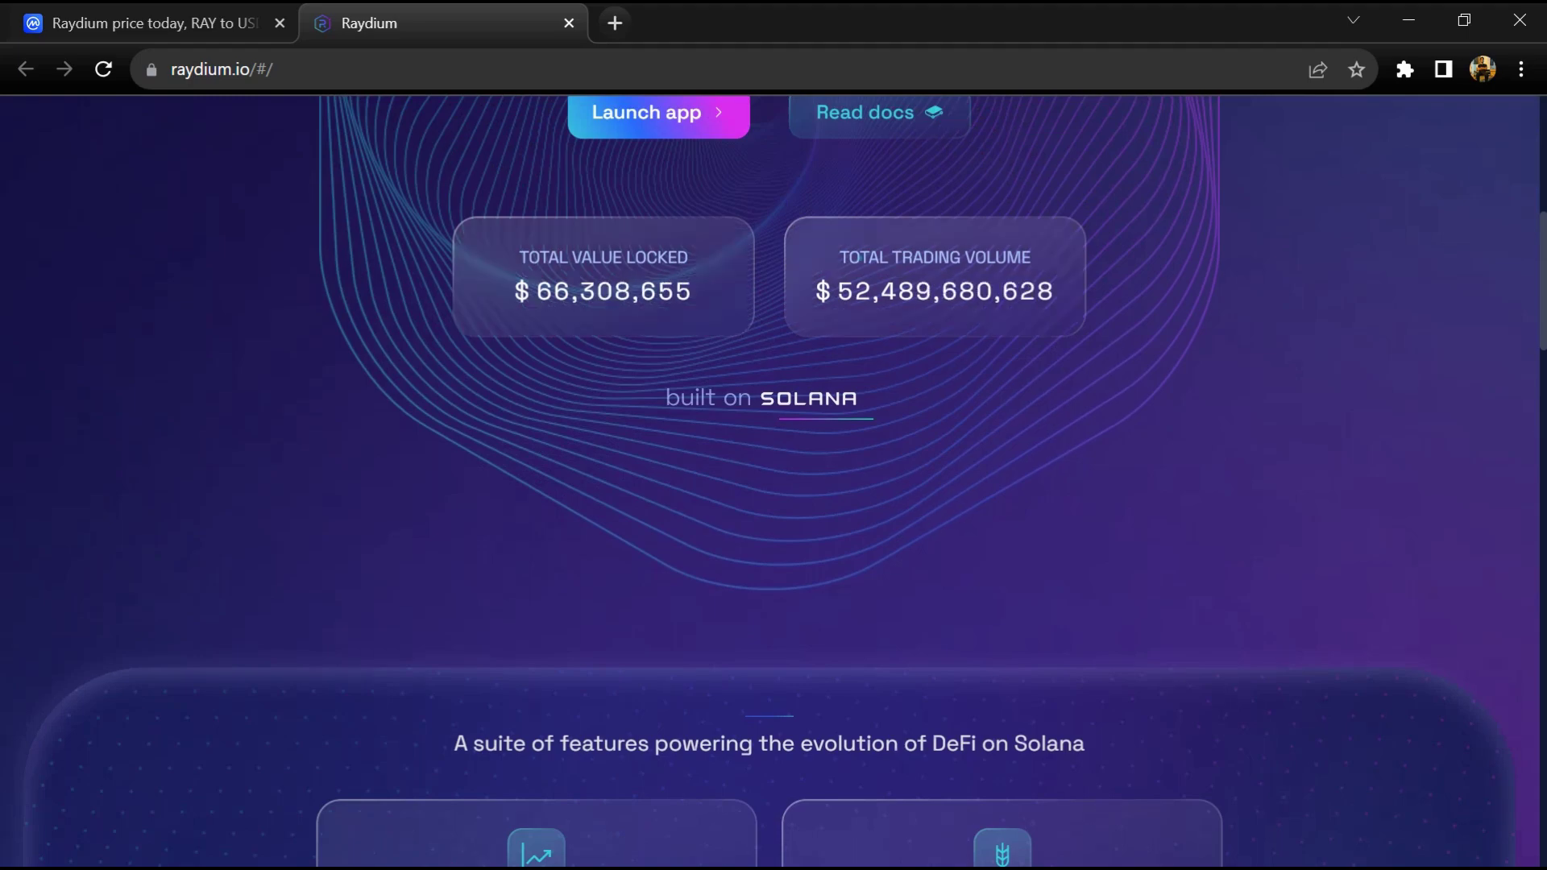
drag(841, 552, 1034, 556)
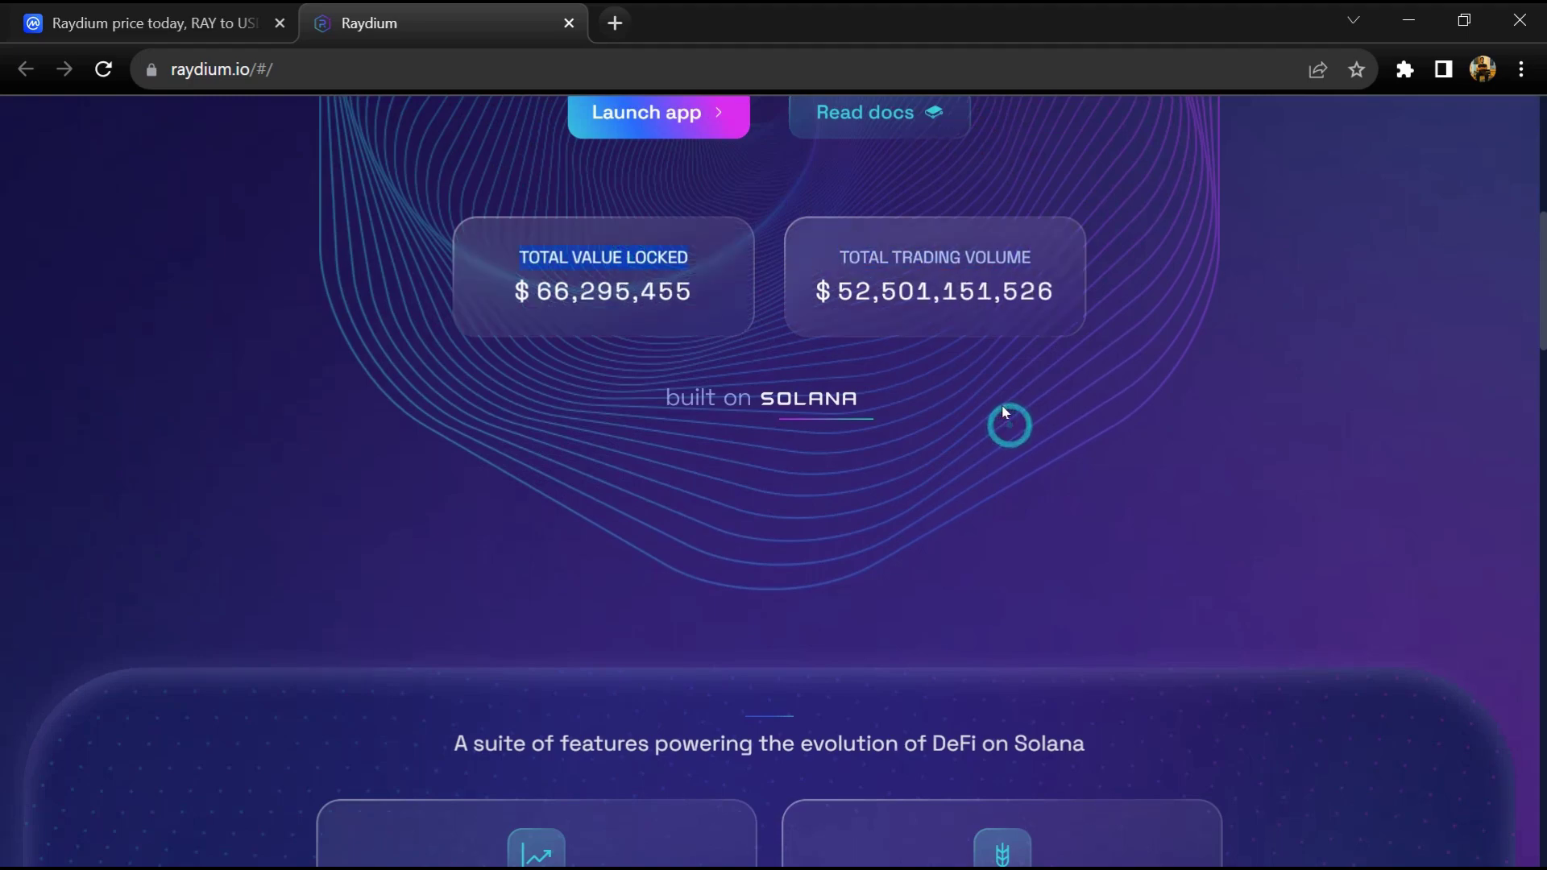
scroll(1004, 423, down, 3)
scroll(688, 353, down, 4)
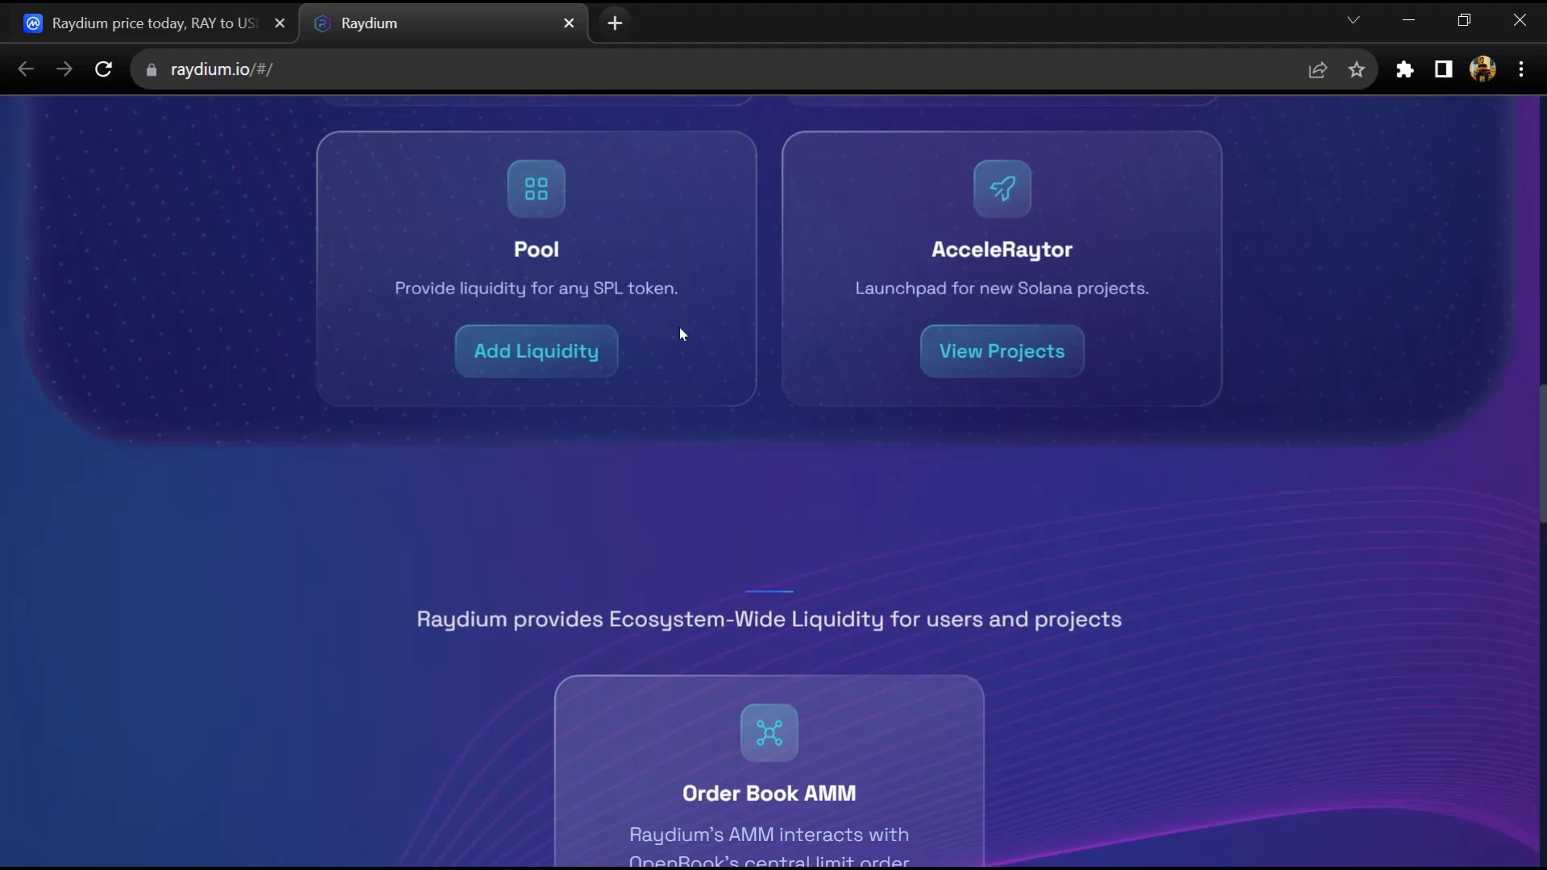
scroll(679, 328, down, 4)
scroll(683, 325, down, 8)
scroll(707, 333, down, 3)
scroll(846, 387, up, 6)
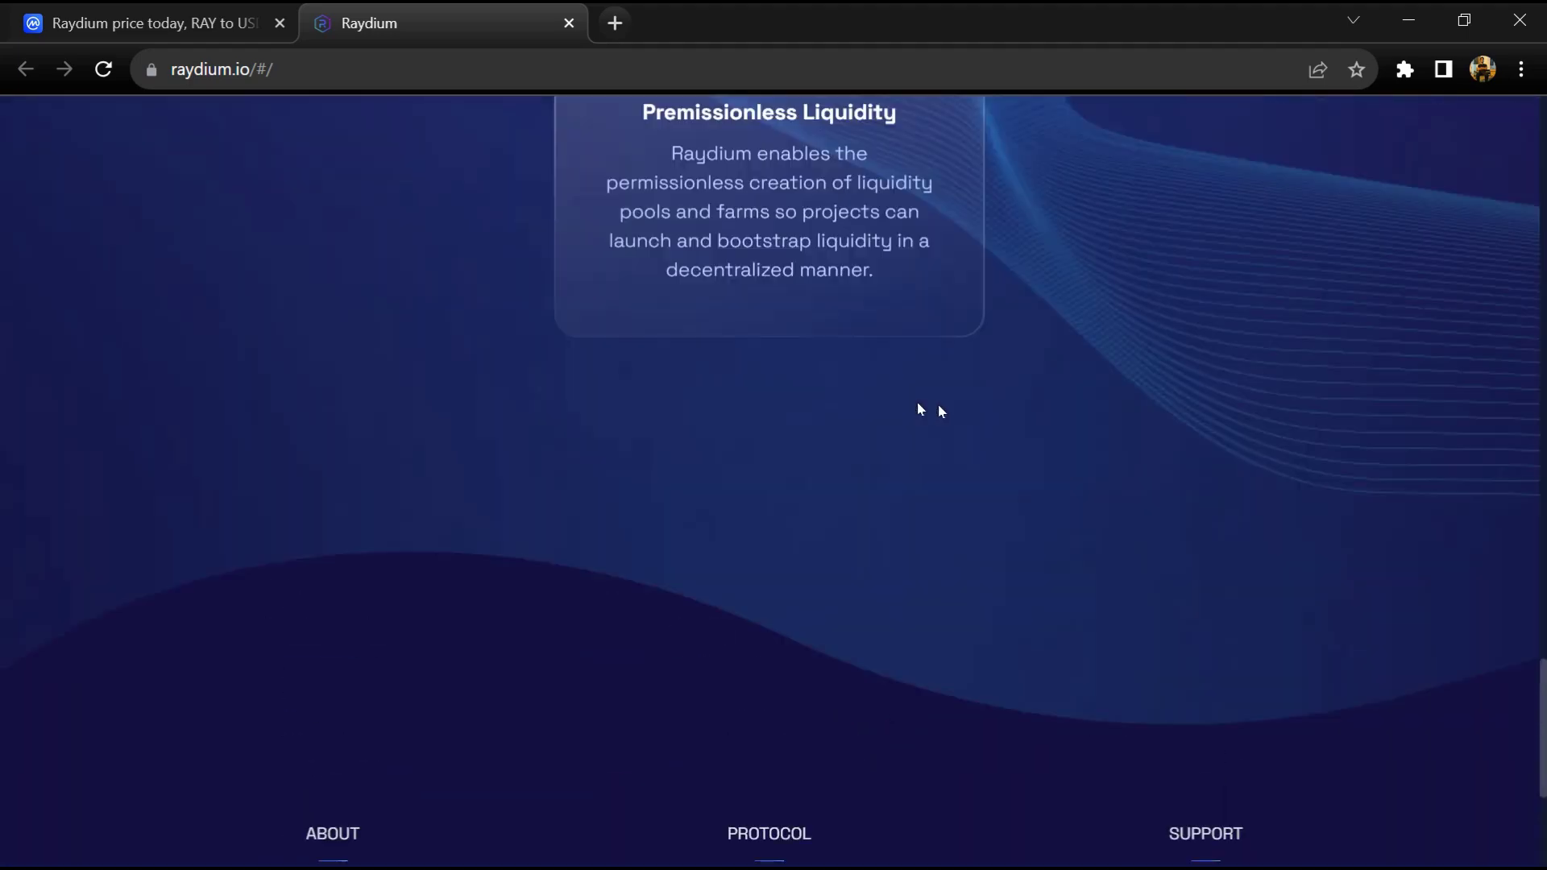
scroll(931, 405, up, 4)
scroll(942, 411, up, 8)
scroll(943, 411, up, 8)
scroll(943, 411, up, 3)
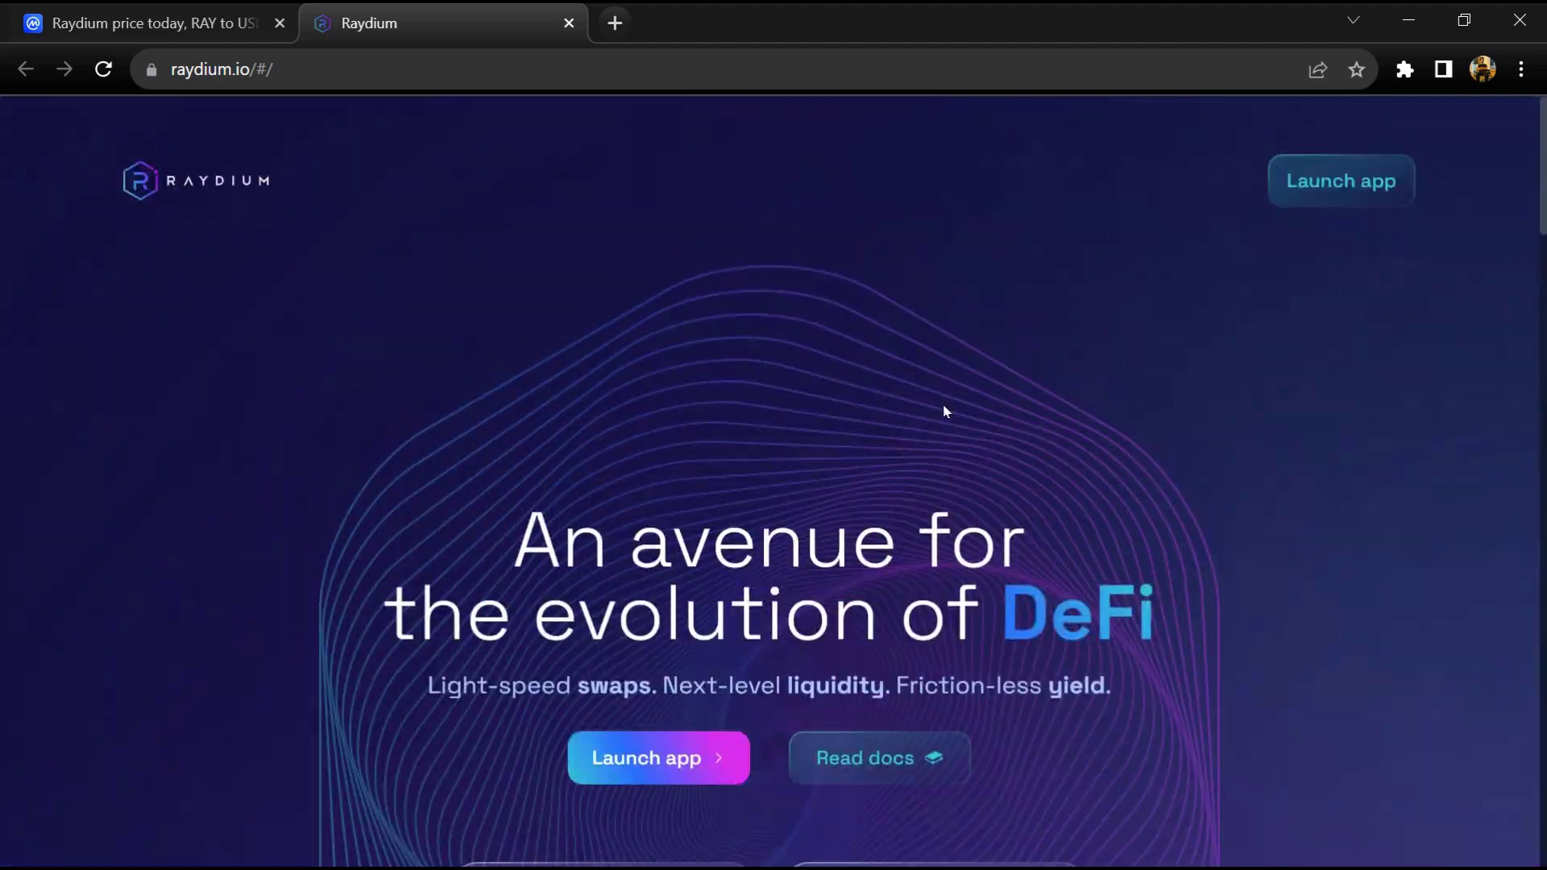
click(1335, 176)
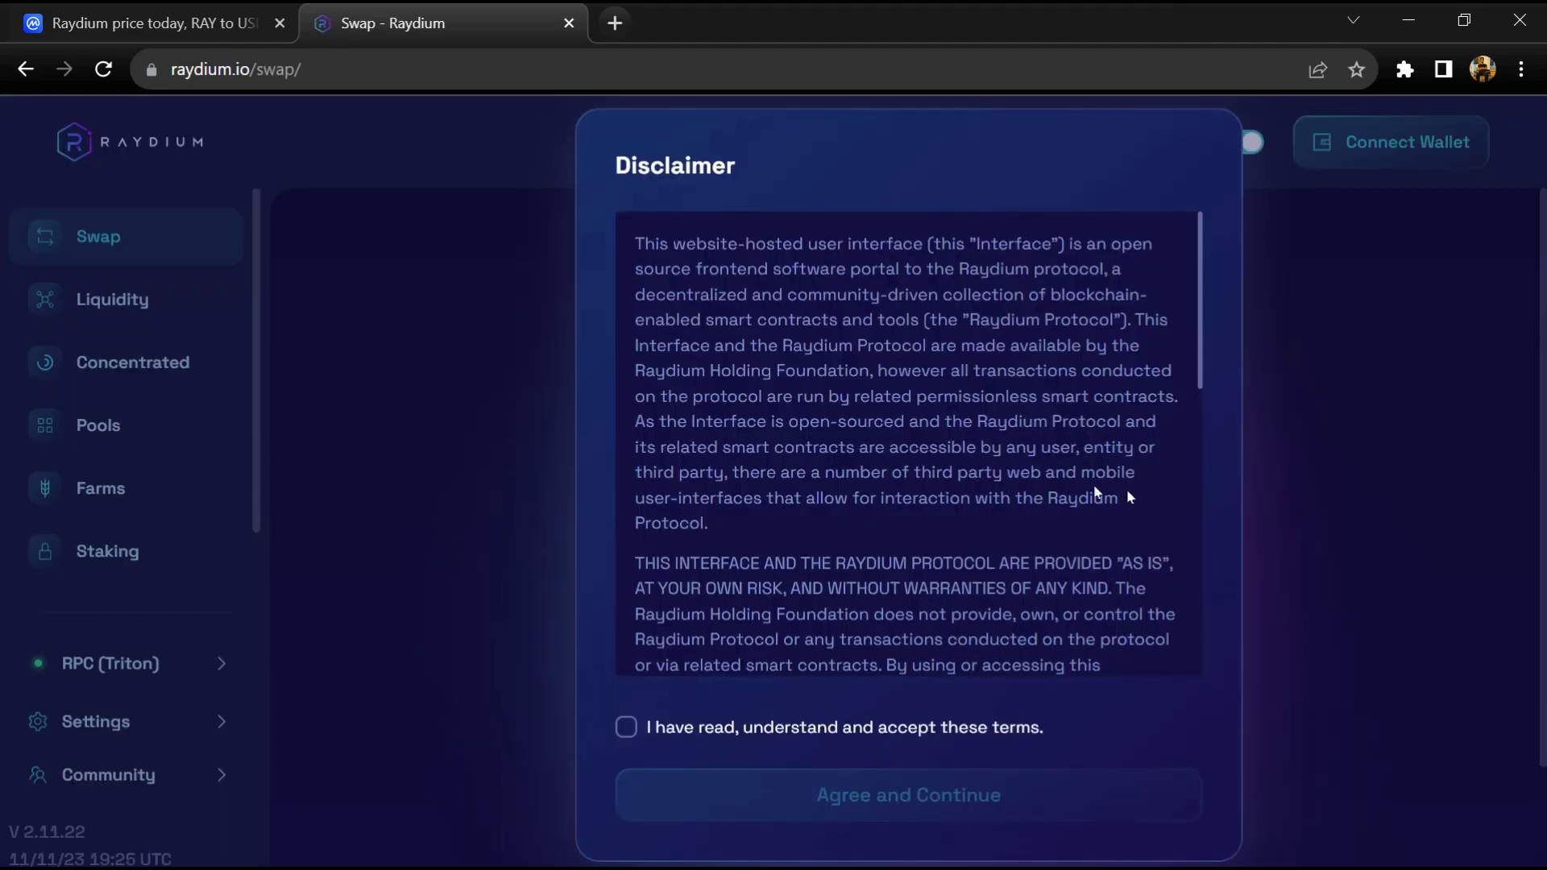
Accept the swap app disclaimer and view the SOL-RAY Liquidity and Swap screens.
click(627, 727)
click(798, 795)
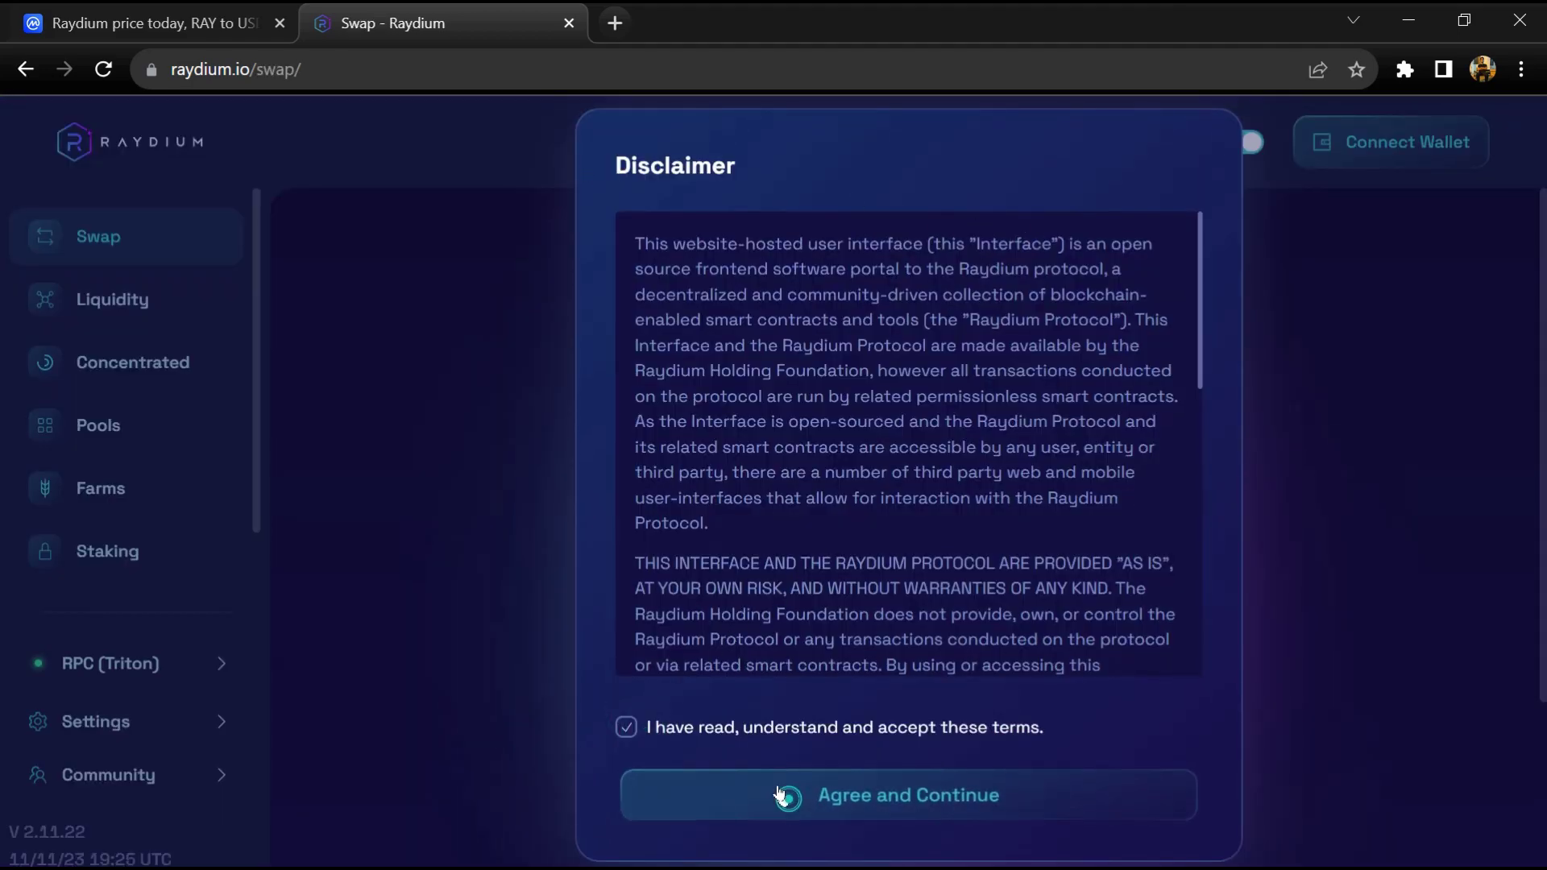
scroll(109, 369, down, 1)
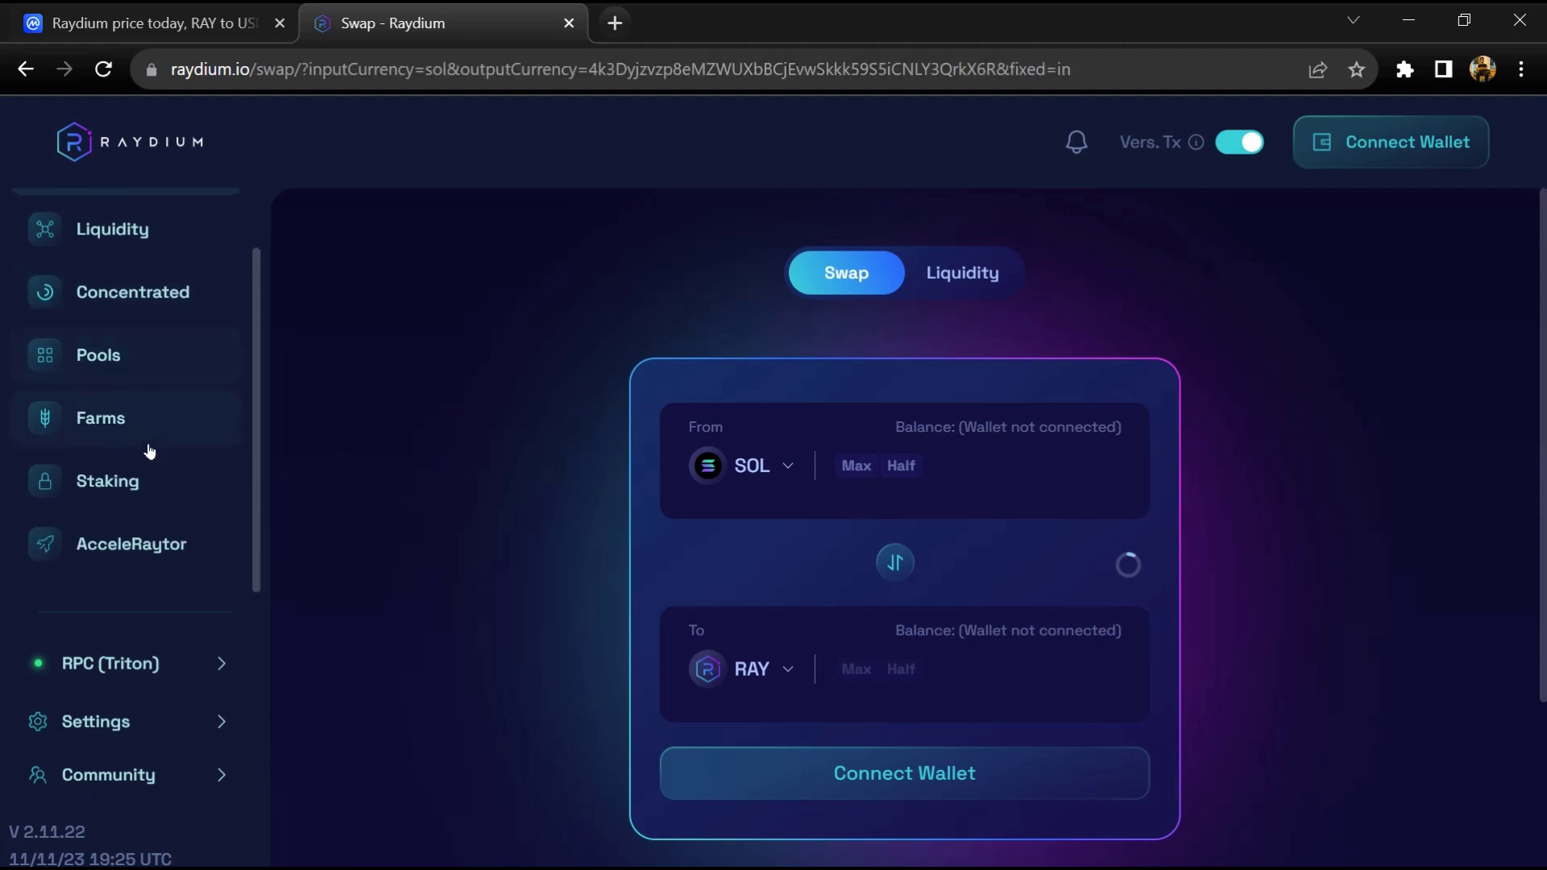
scroll(142, 442, up, 1)
scroll(163, 690, down, 2)
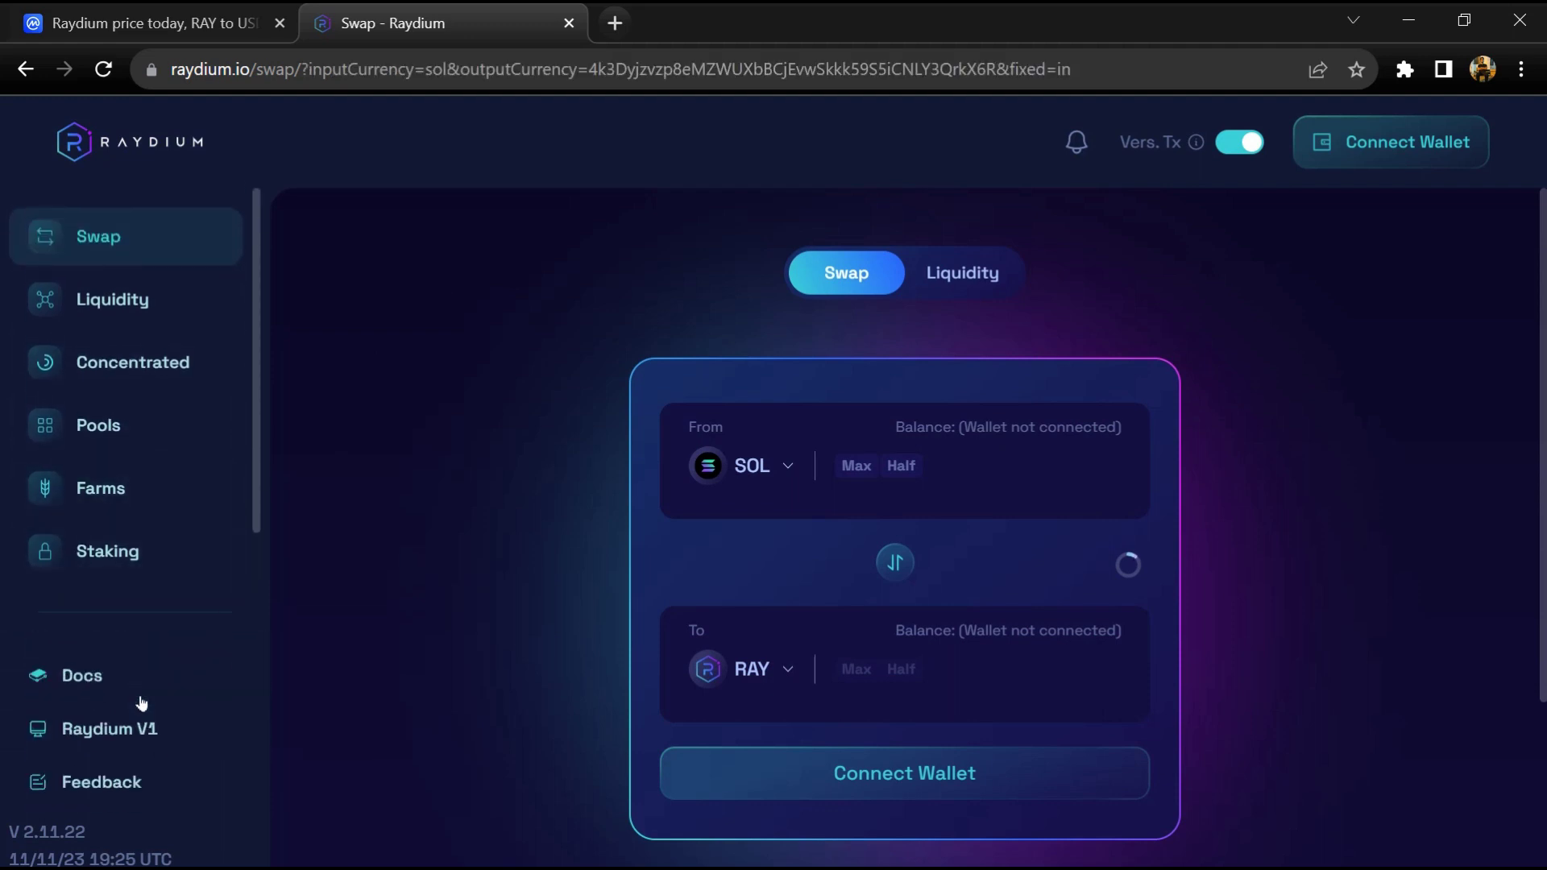
scroll(144, 699, up, 2)
scroll(96, 398, down, 1)
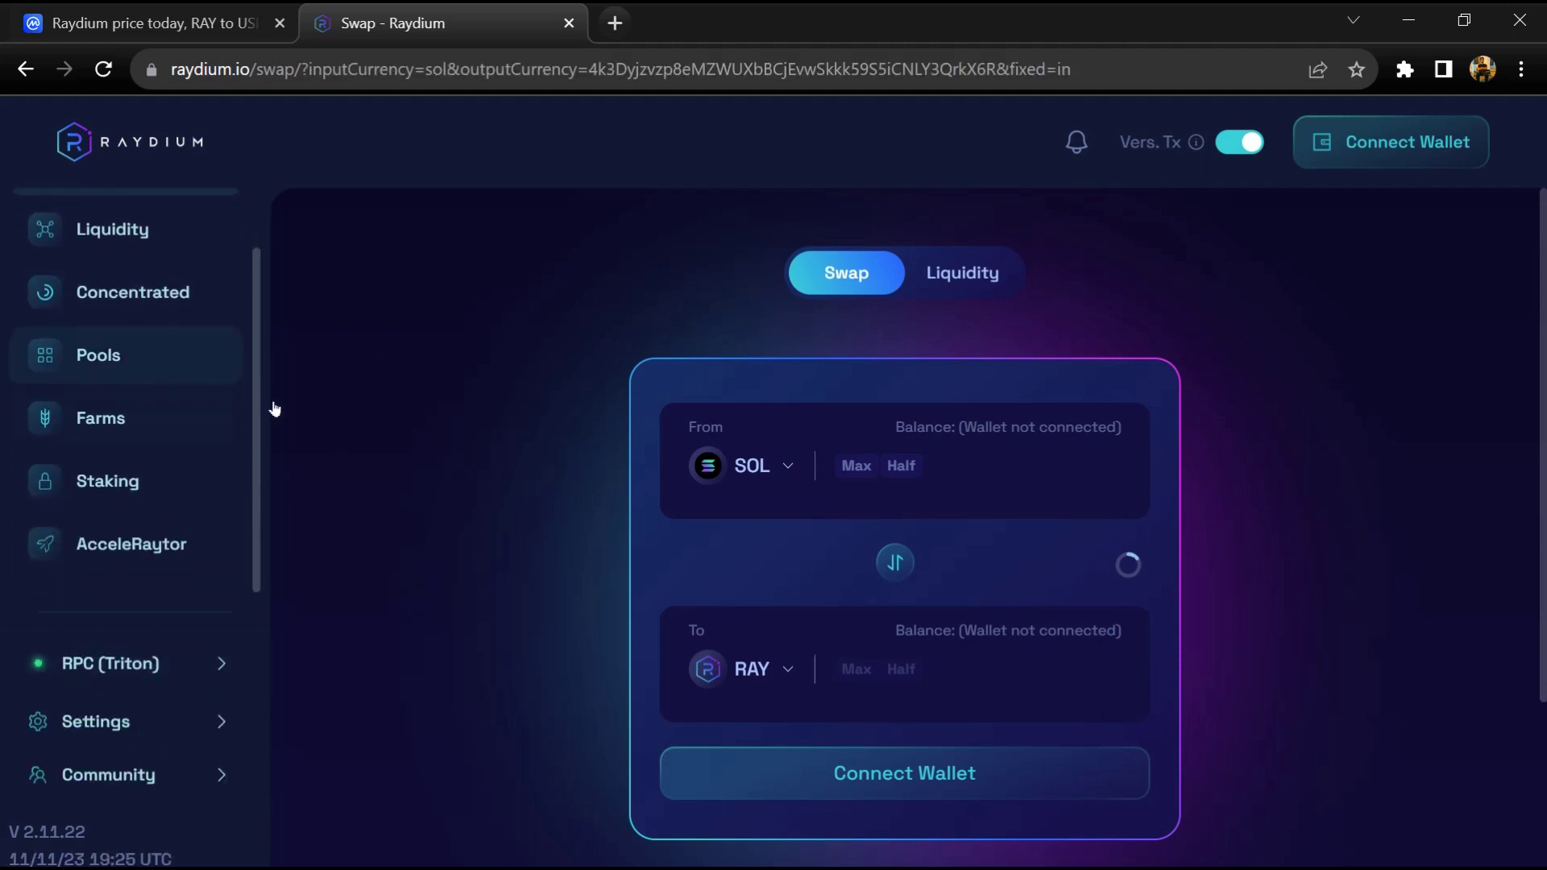
click(928, 281)
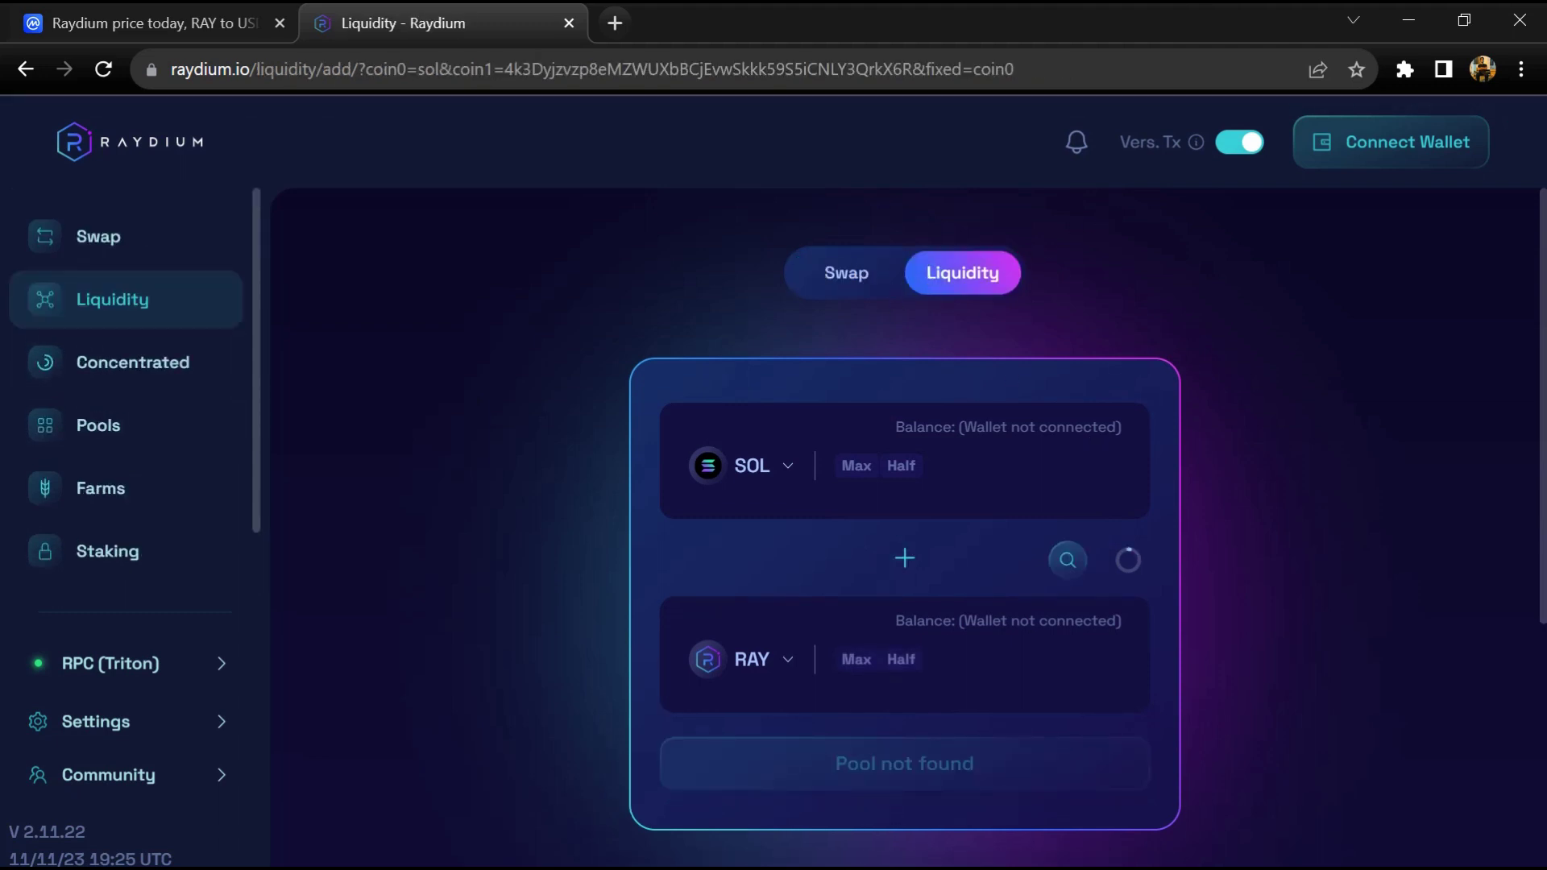
click(847, 276)
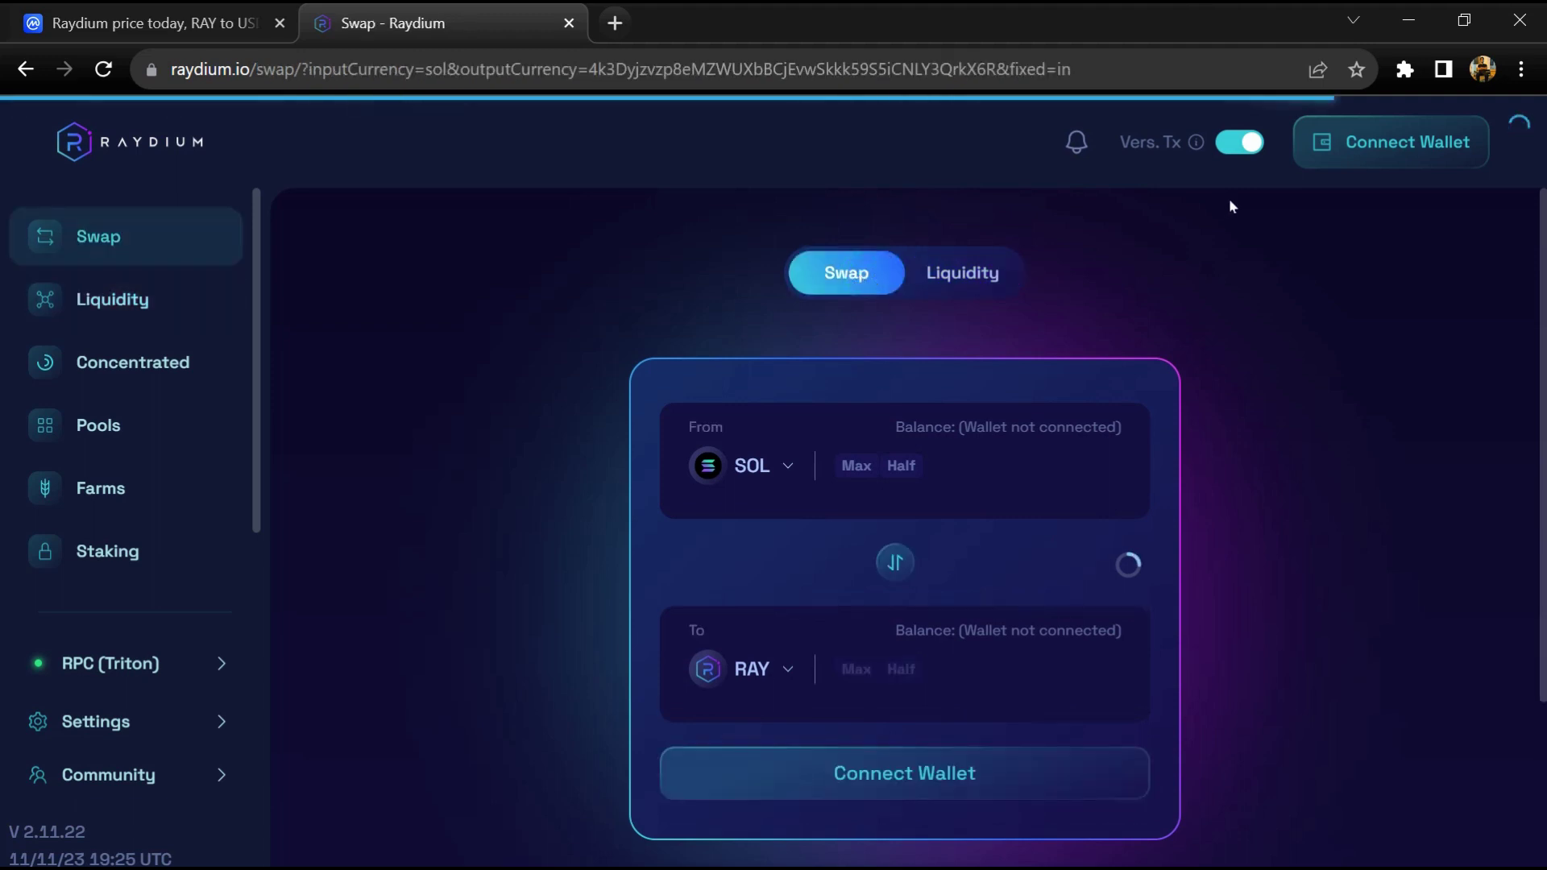
Toggle versioned transactions off and on, then return to CoinMarketCap's RAY page ($0.4098).
click(1253, 145)
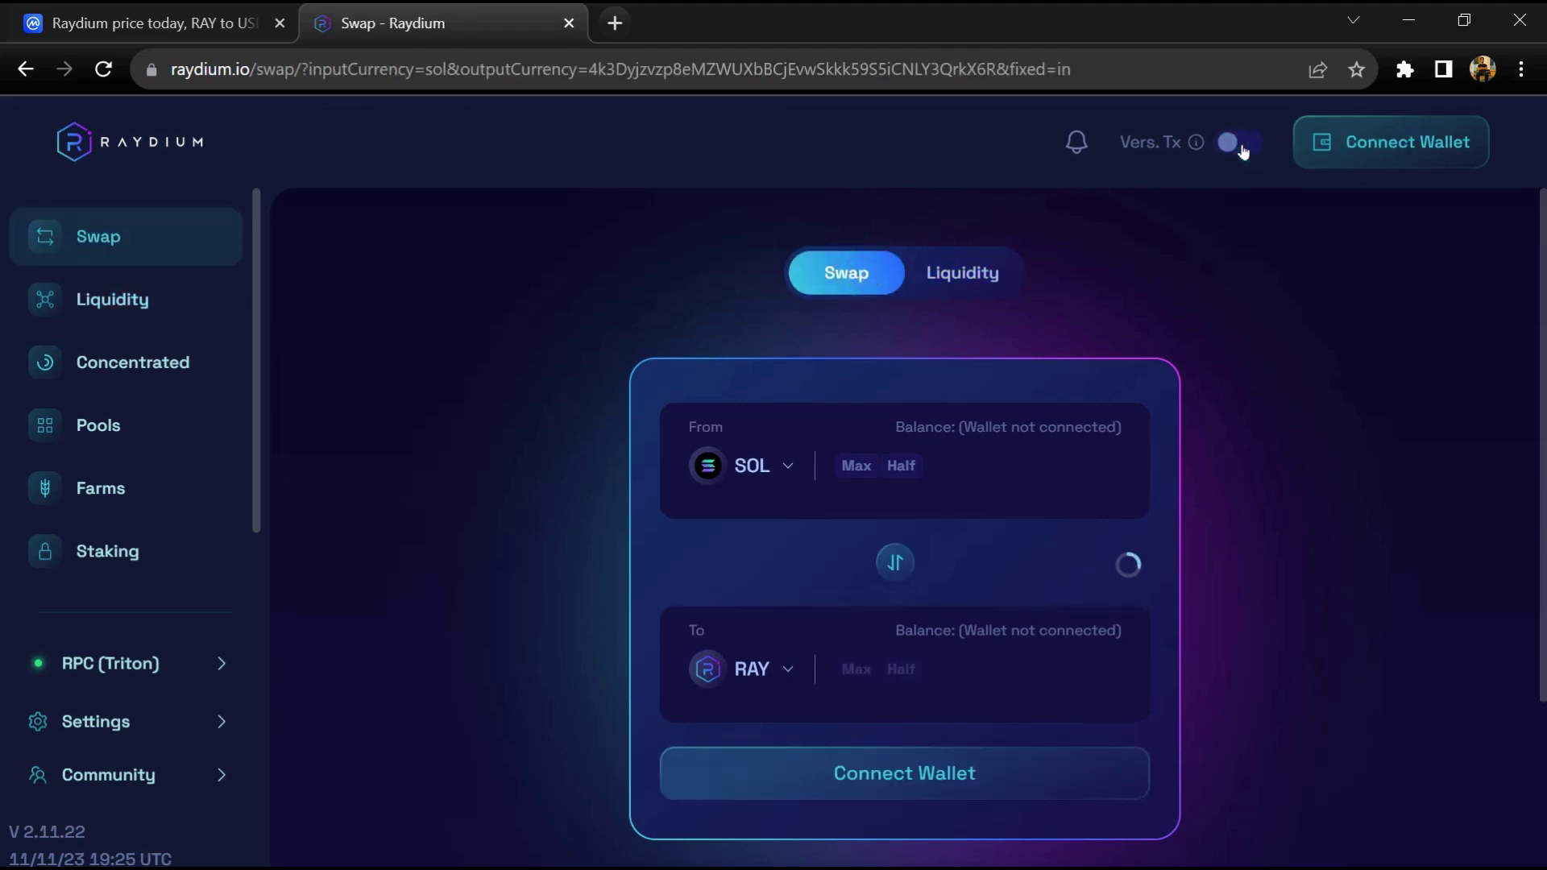
click(1252, 145)
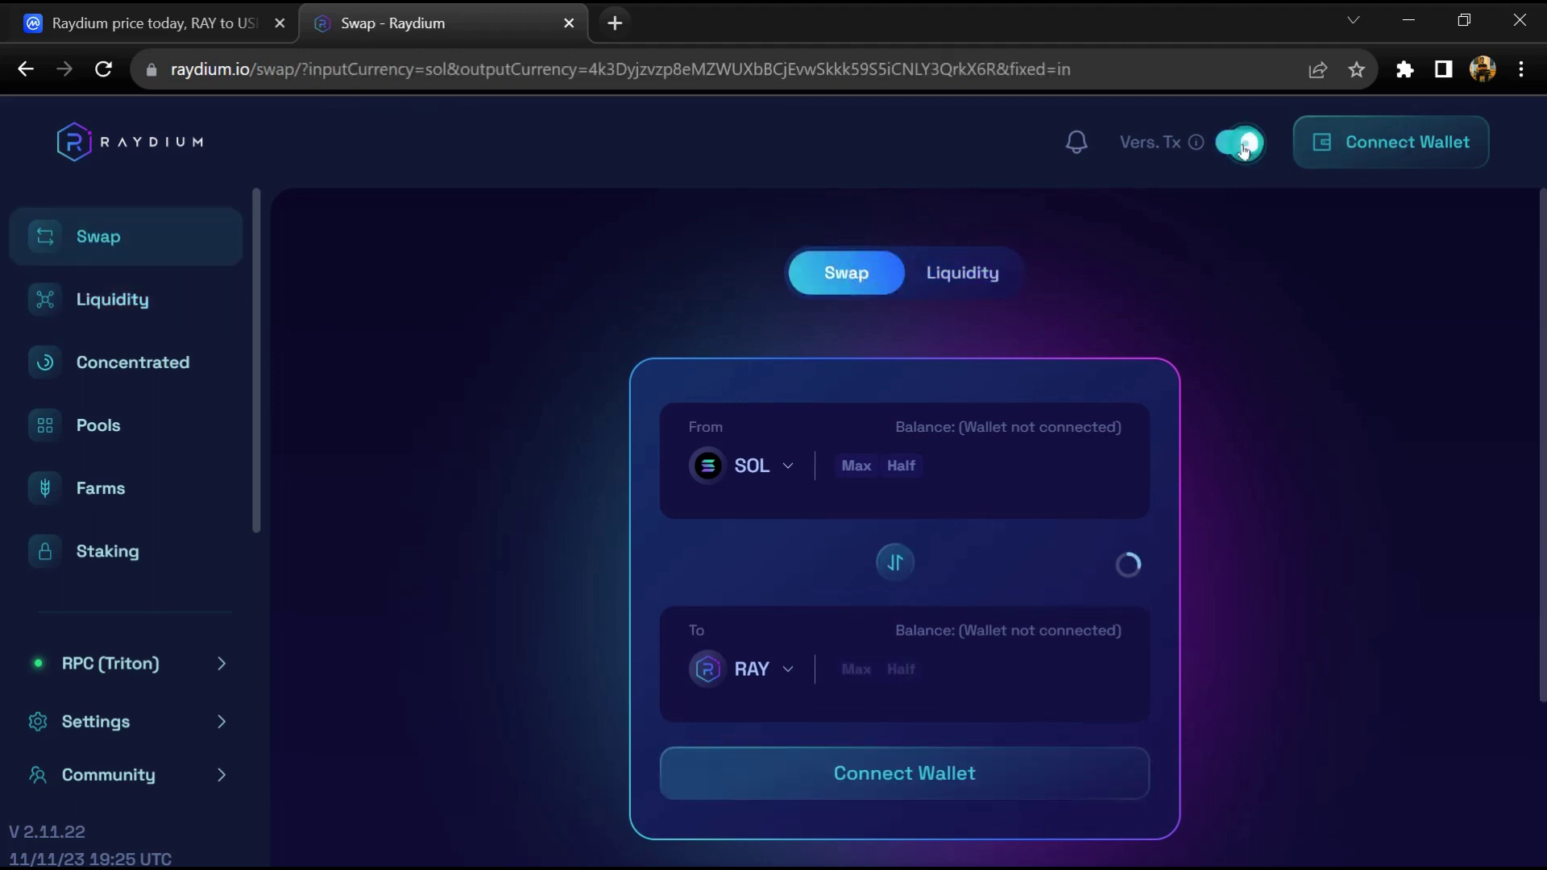
click(26, 68)
click(145, 23)
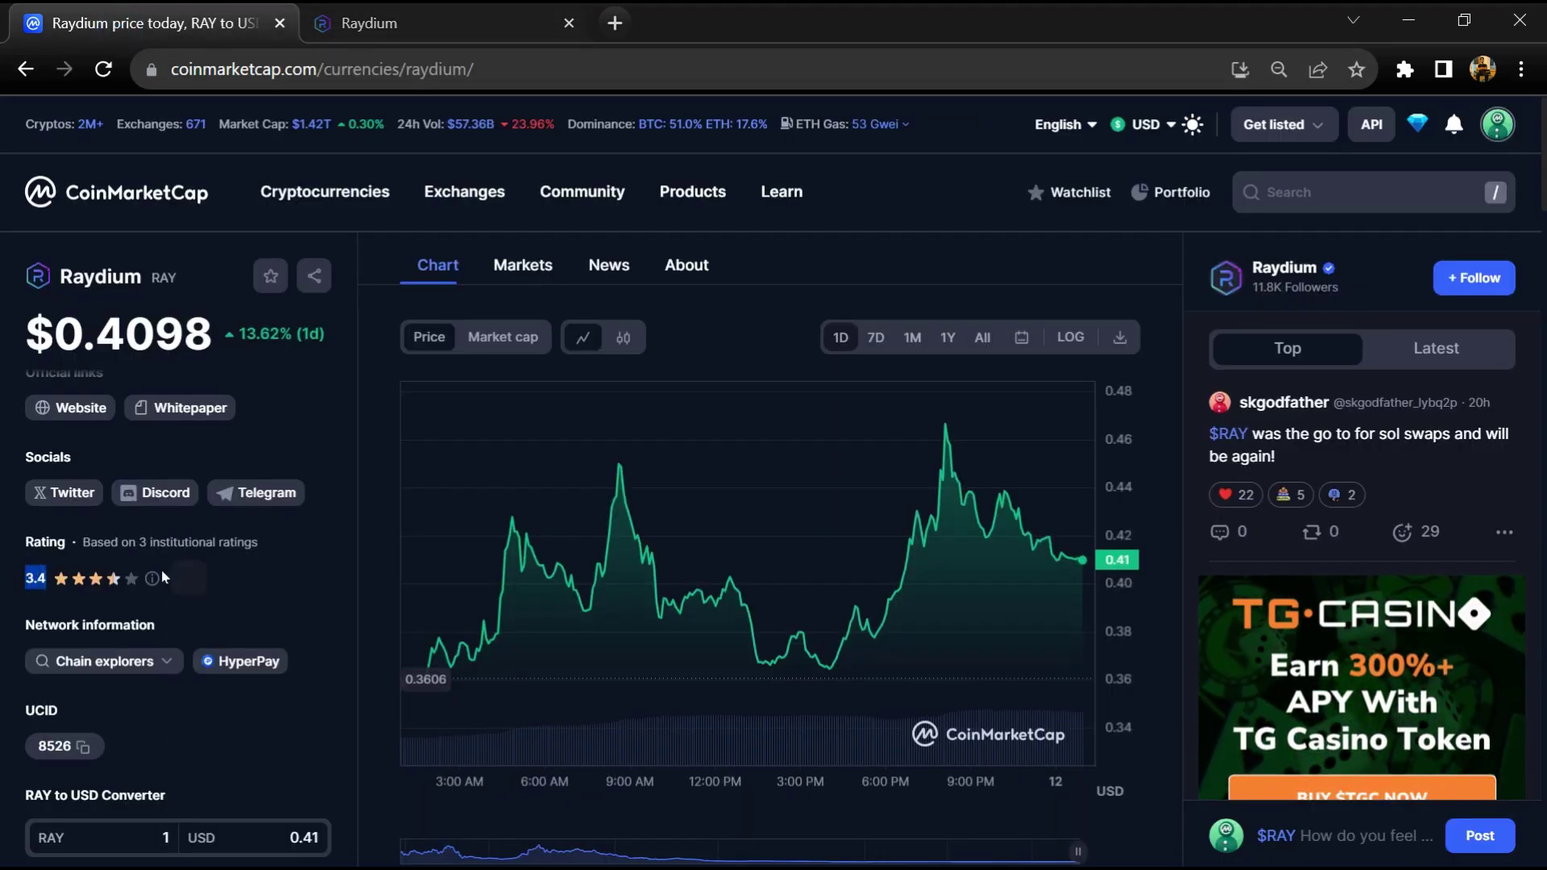
scroll(311, 552, up, 3)
scroll(307, 661, up, 2)
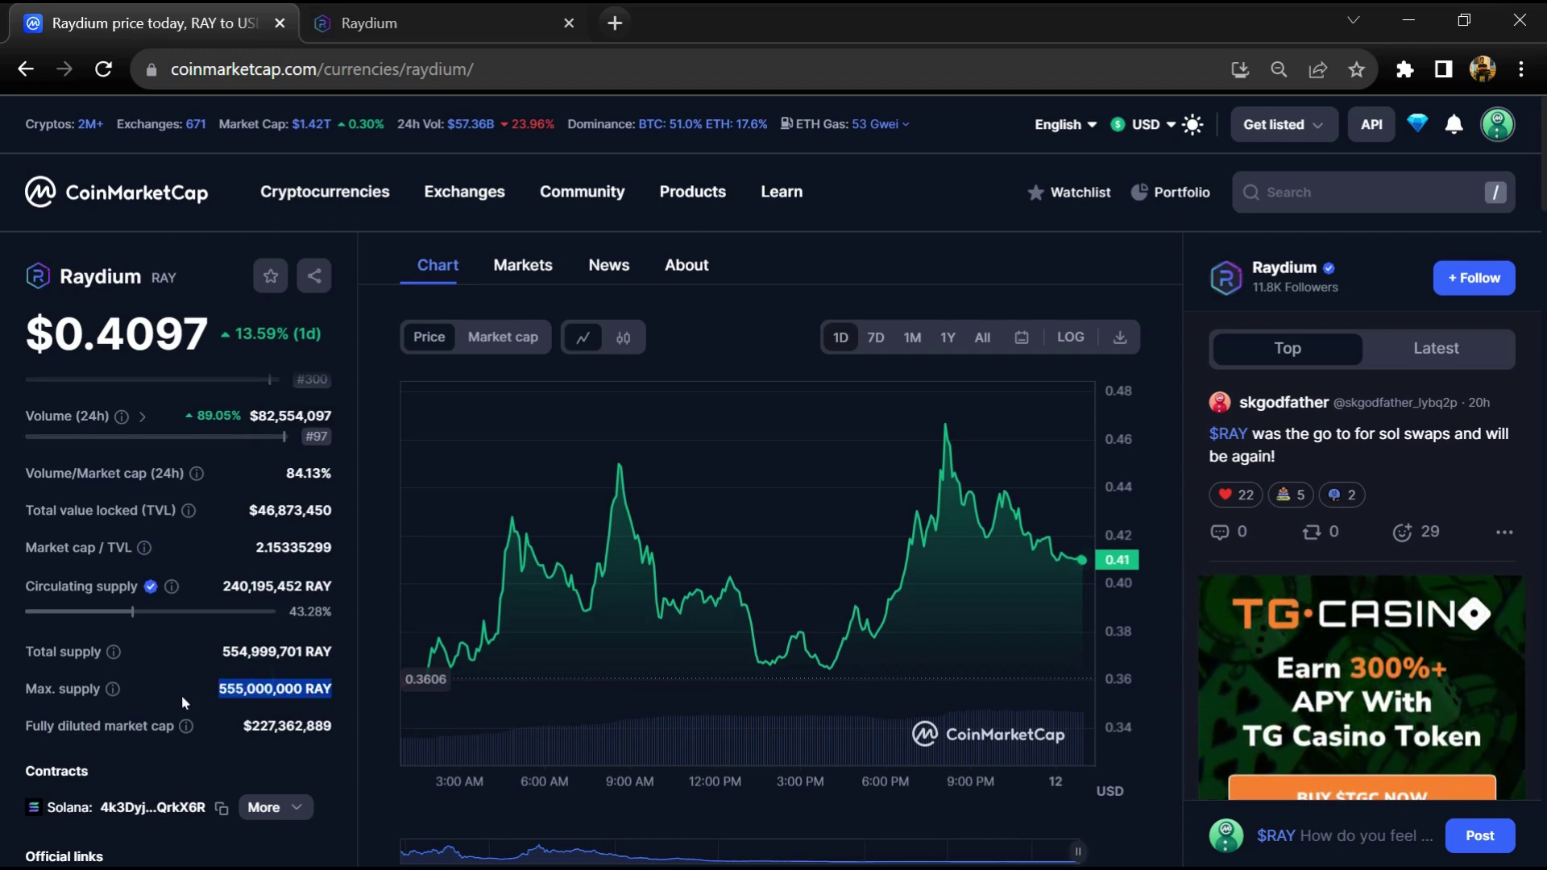
Check RAY's total and circulating supply figures, then show its 75 exchange markets.
double_click(272, 652)
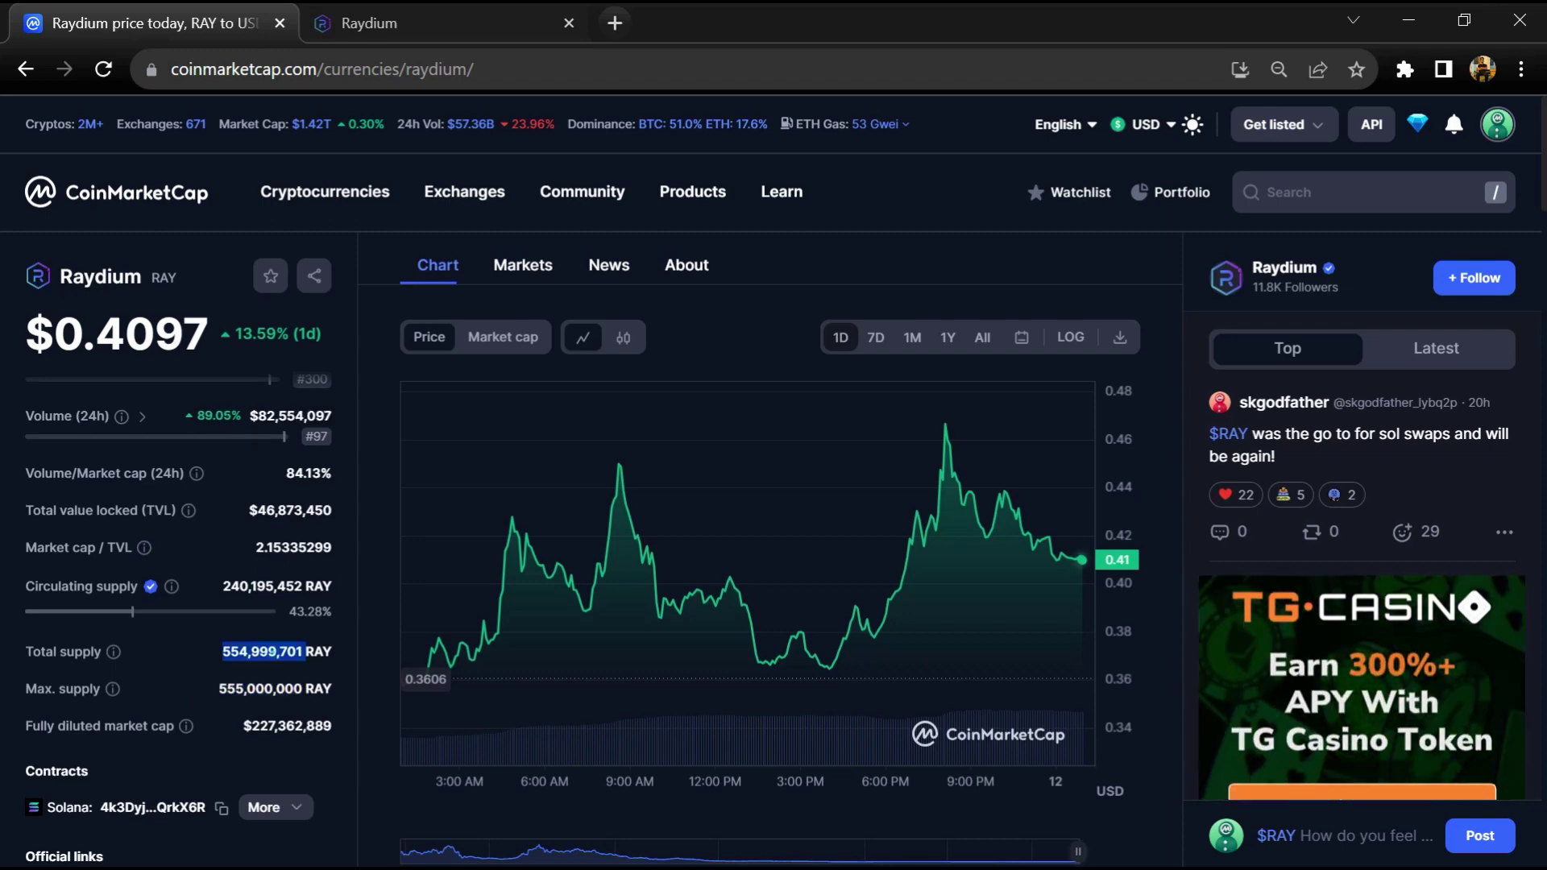
click(188, 657)
double_click(264, 585)
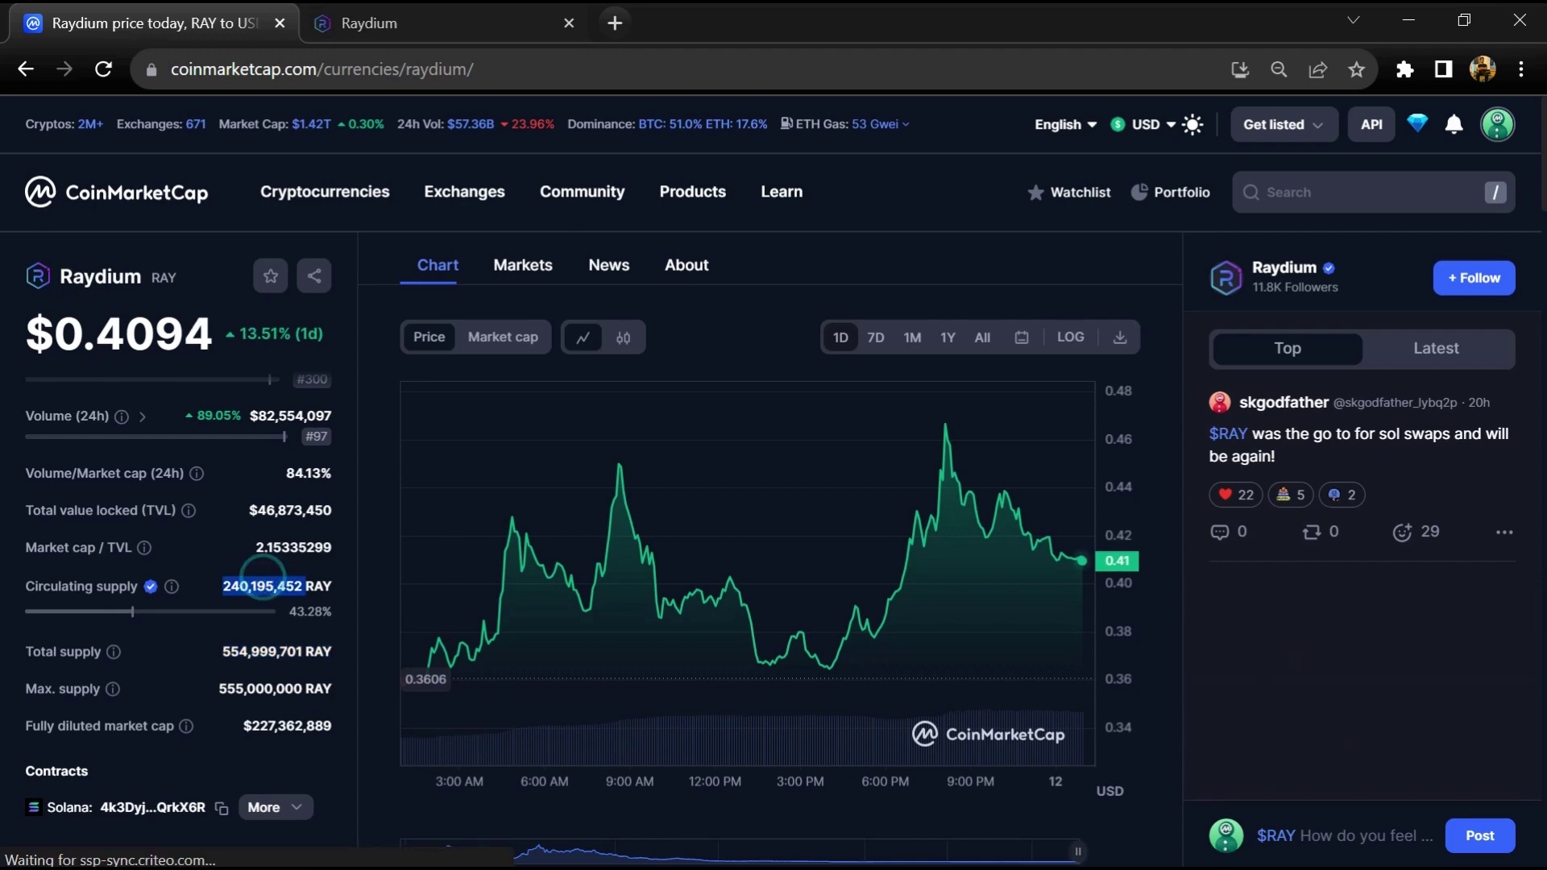
click(269, 616)
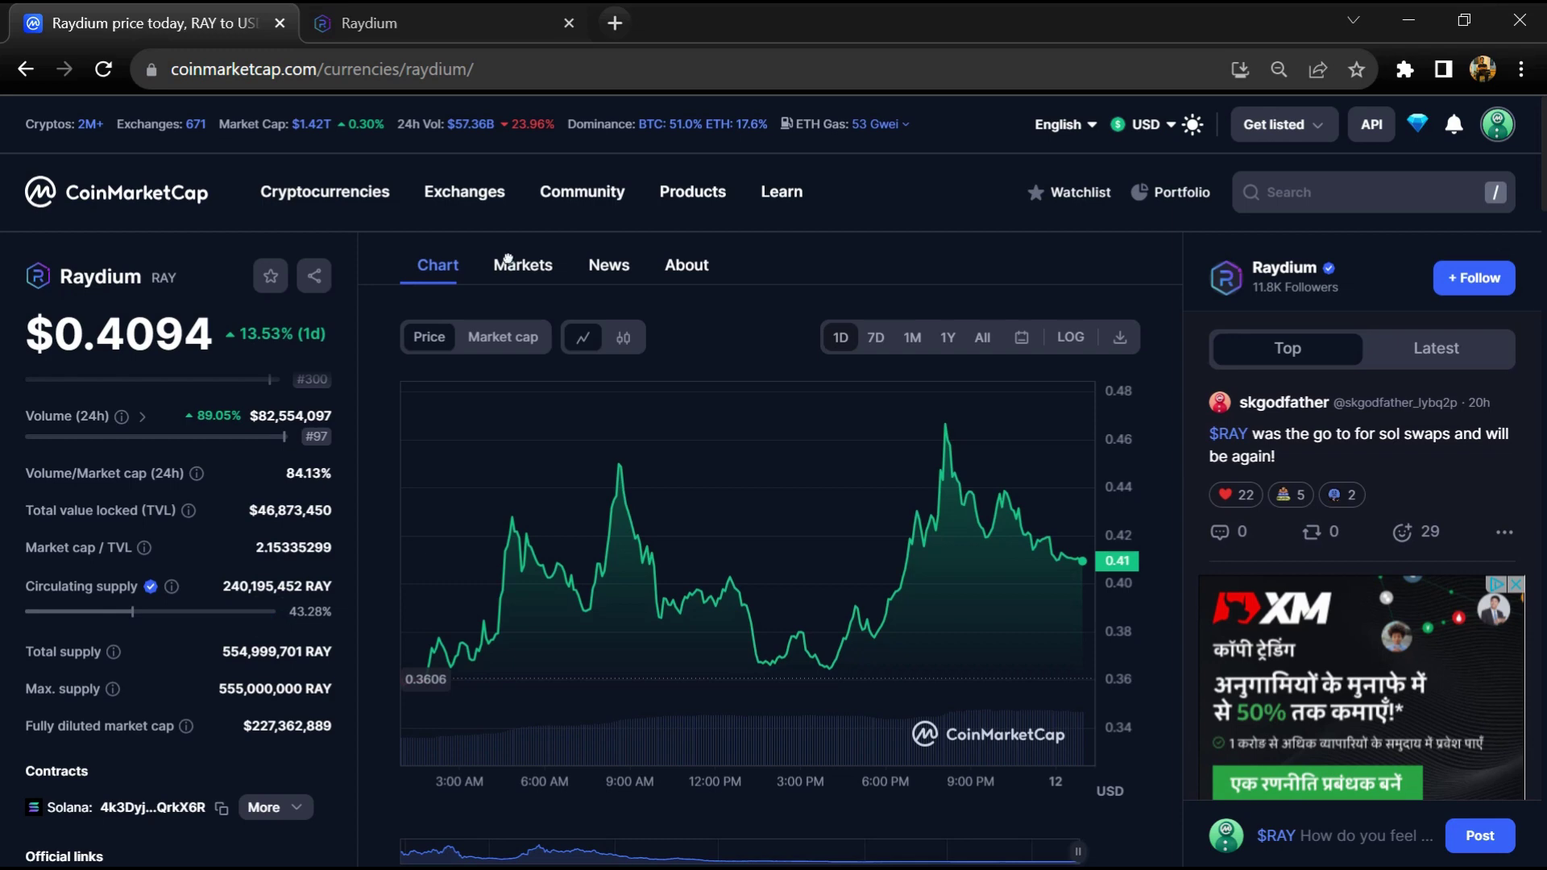
click(523, 265)
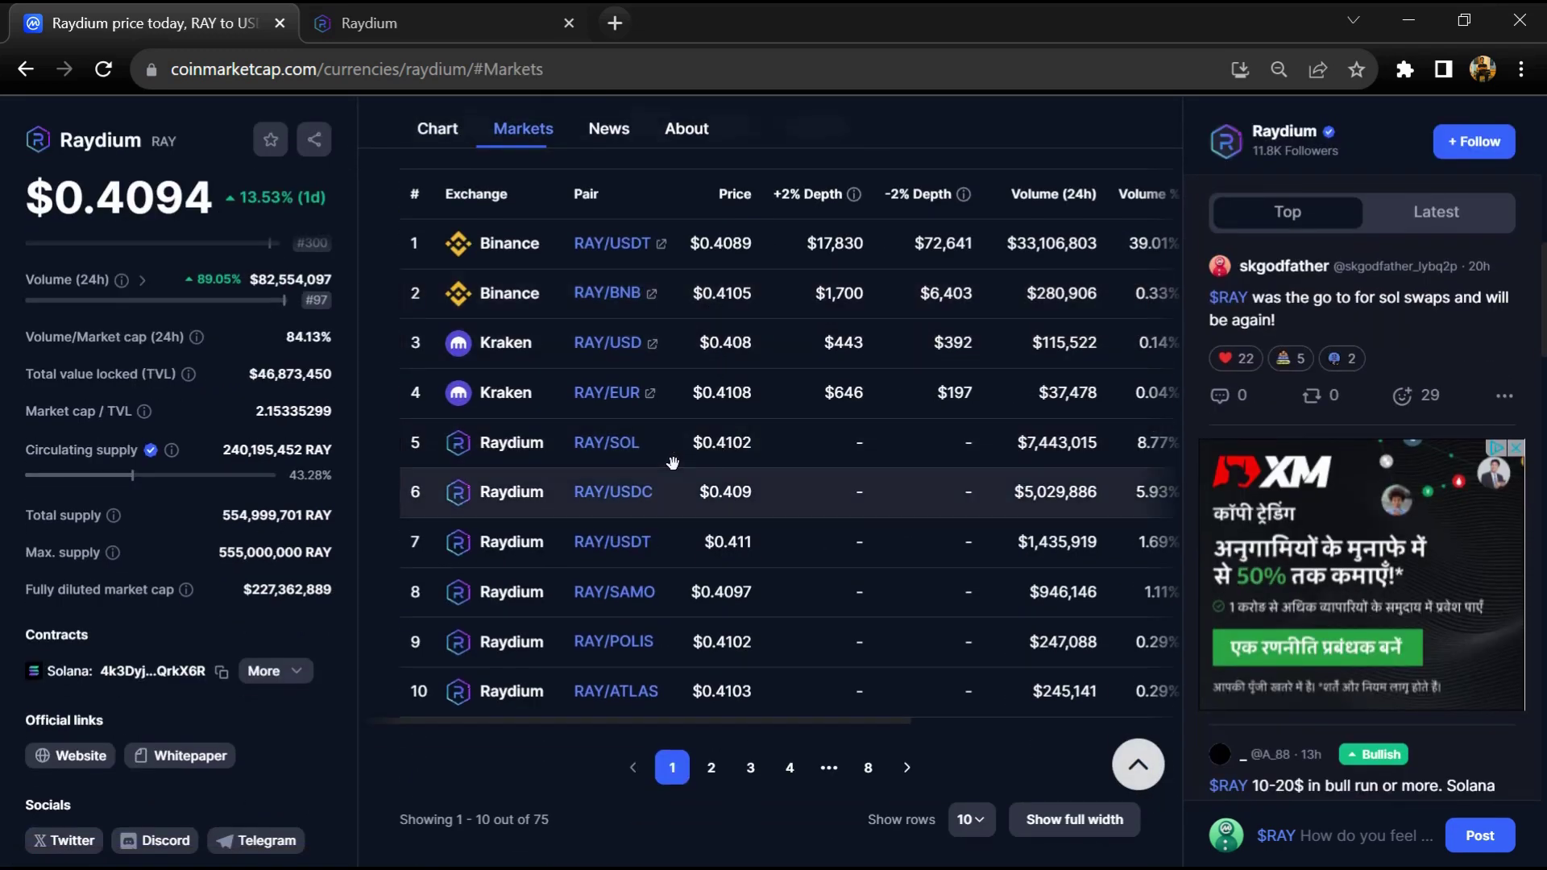